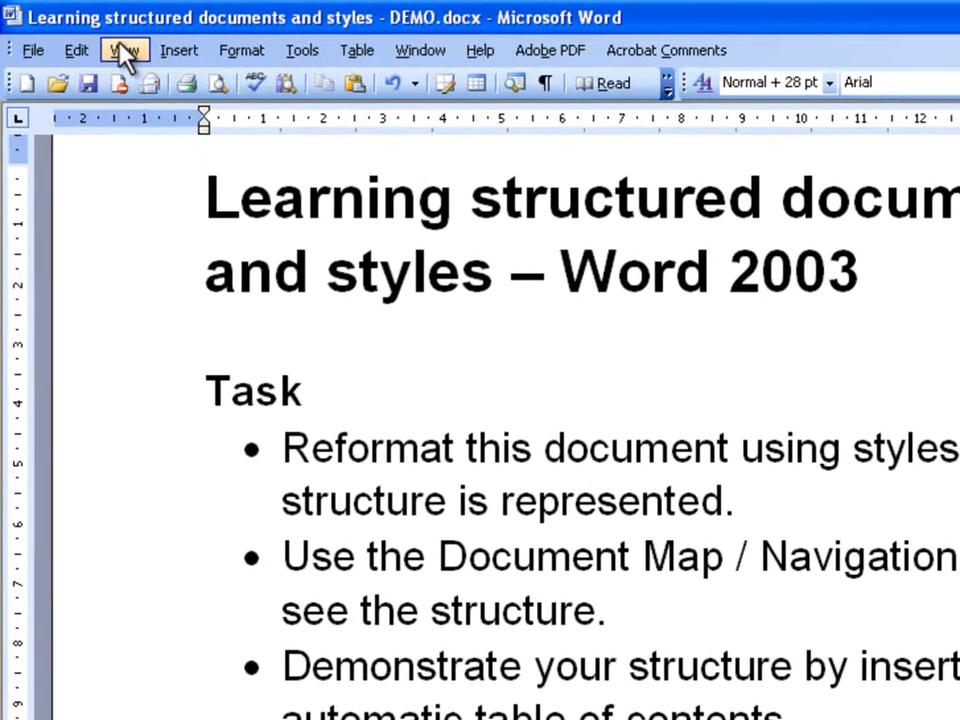
Turn on the Document Map from the View menu, also toggling it with Alt, V, D
left_click(122, 50)
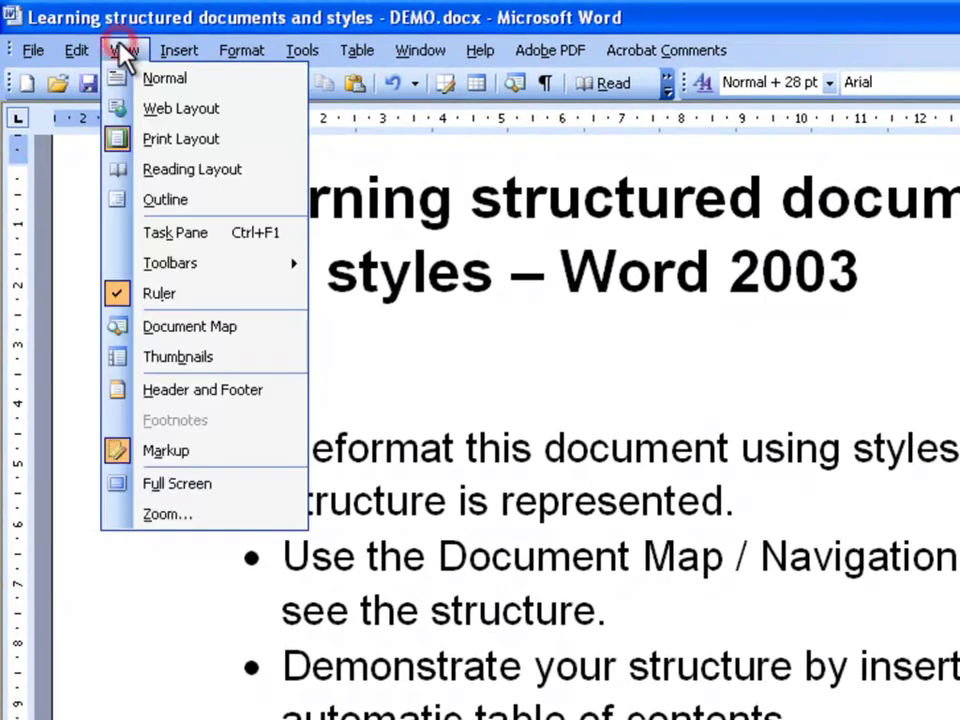
left_click(231, 324)
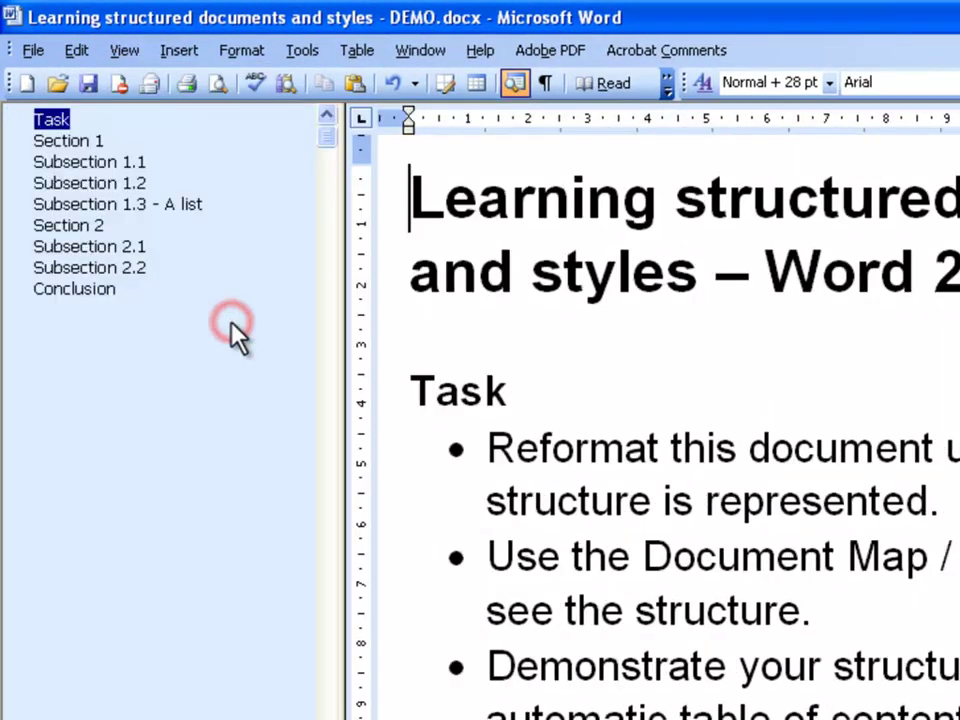
key("alt")
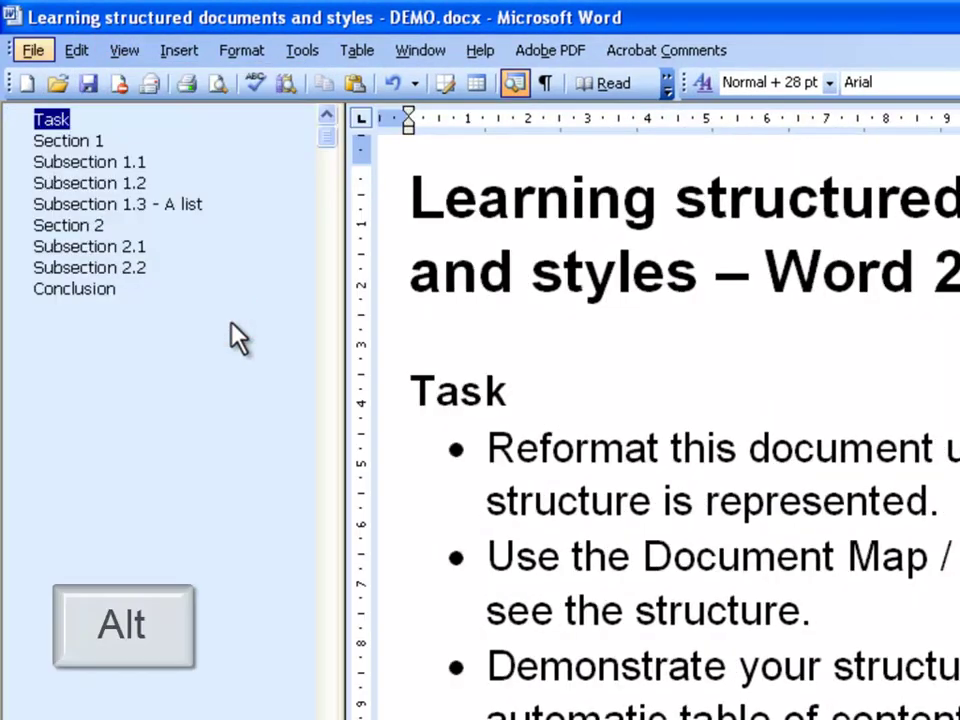
key("v")
key("d")
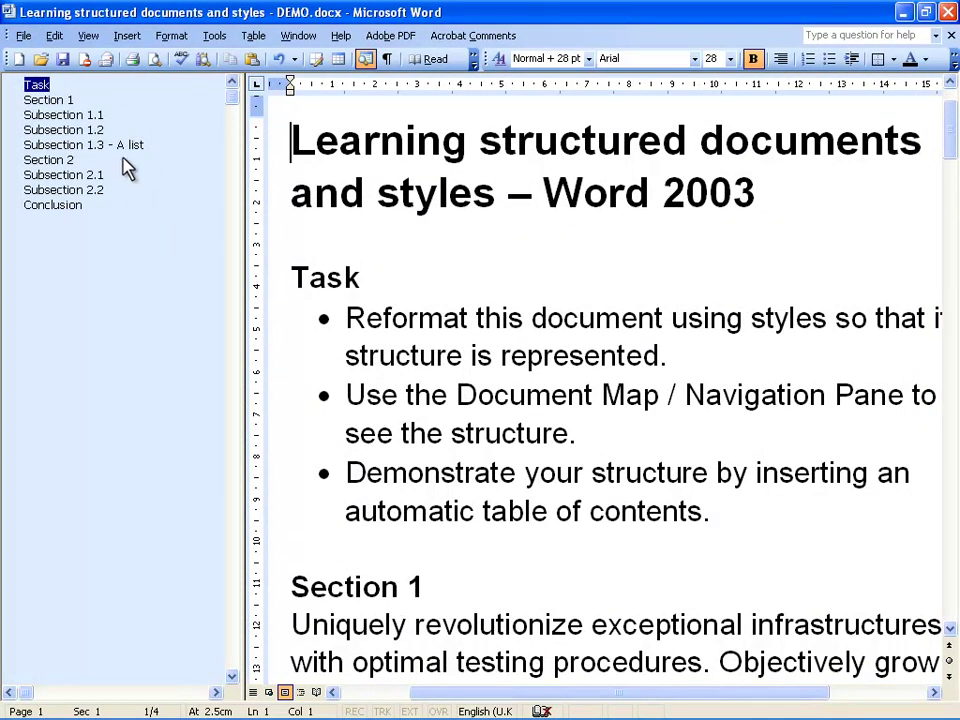
Put the cursor in the Task and Section 1 headings, then jump via the map to Task and Subsection 1.1
left_click(304, 278)
left_click(356, 588)
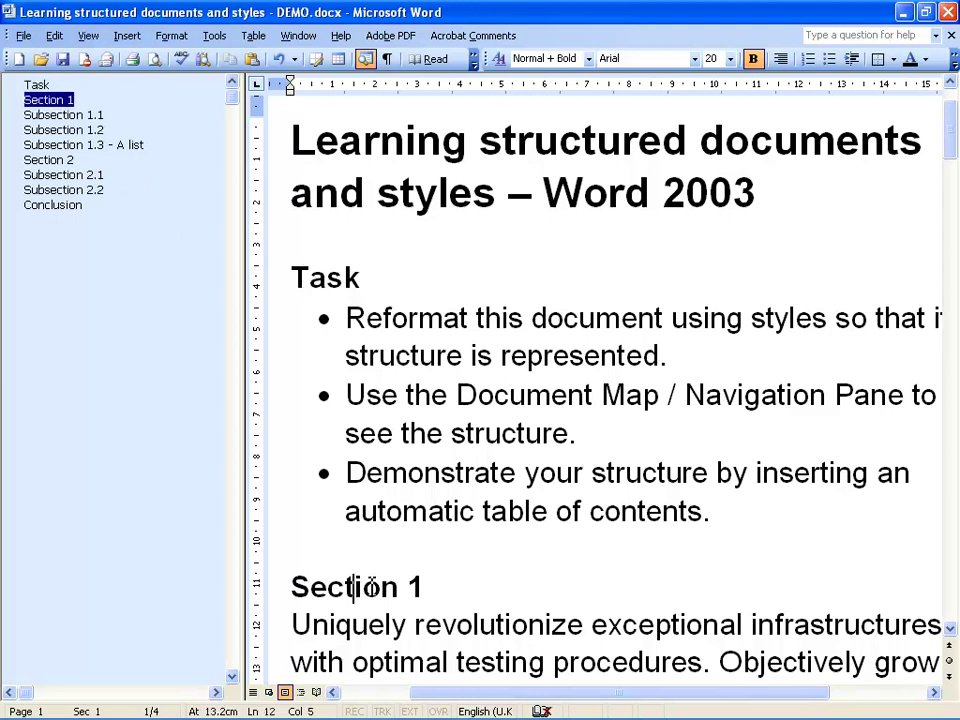
left_click(37, 85)
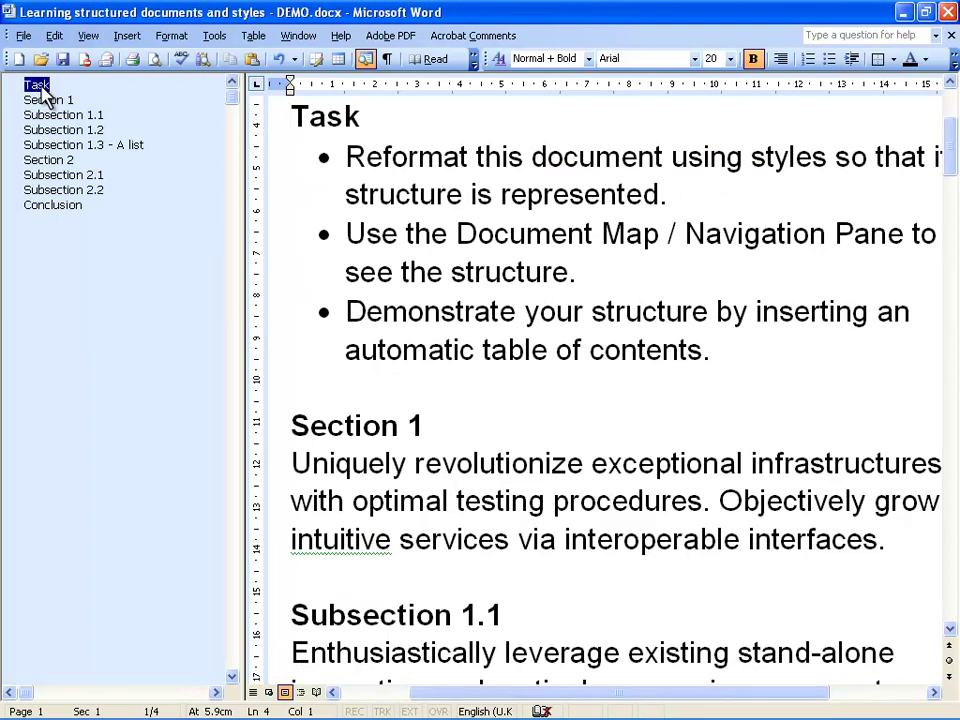
left_click(57, 116)
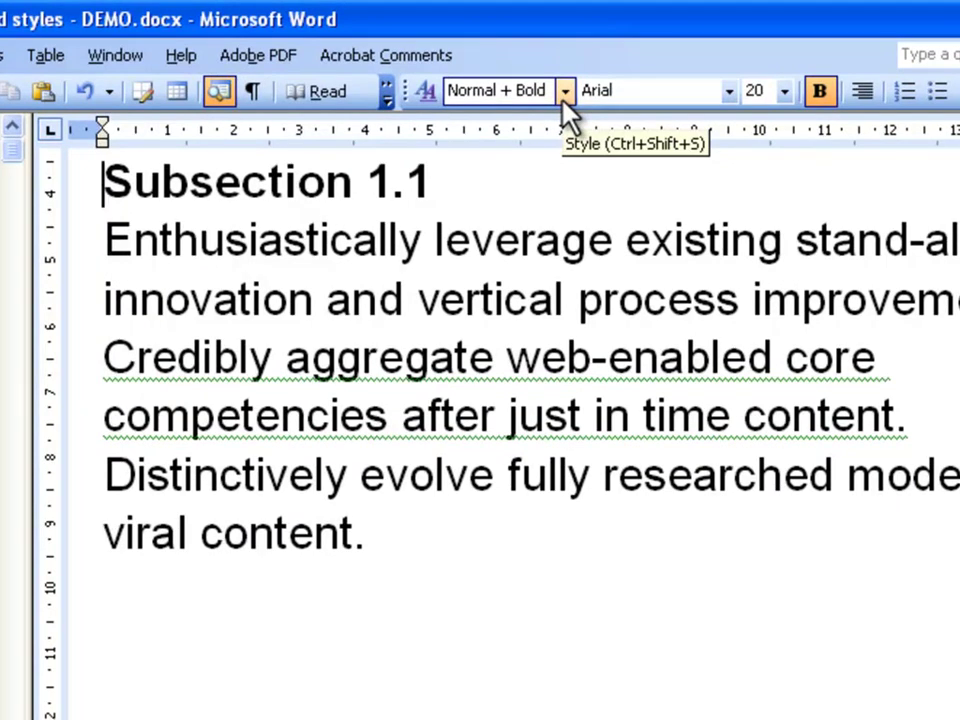
left_click(259, 182)
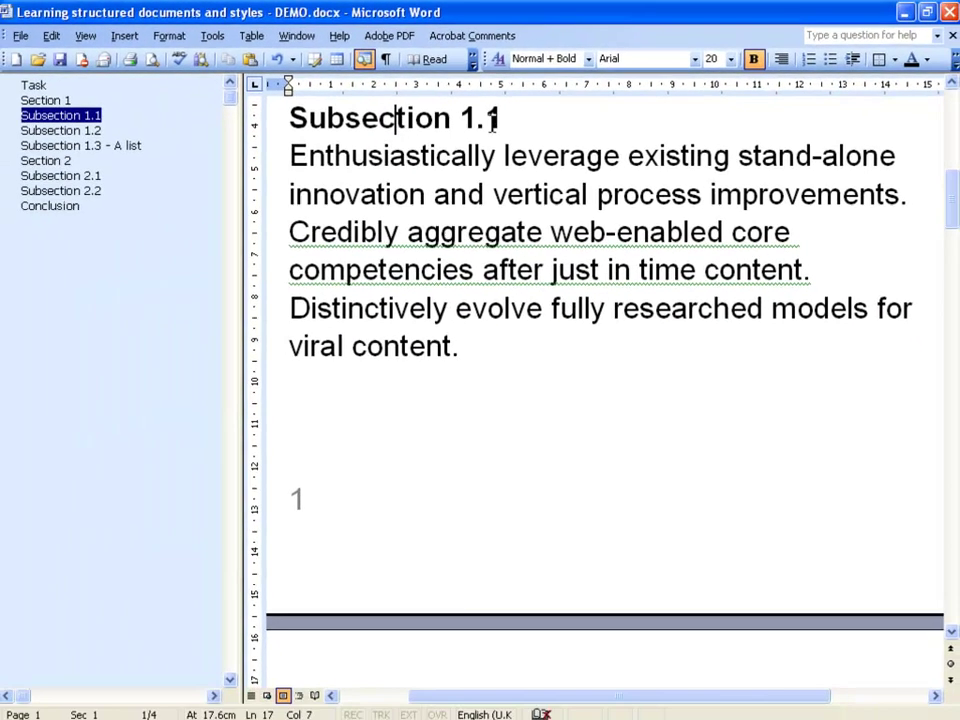
left_click(54, 100)
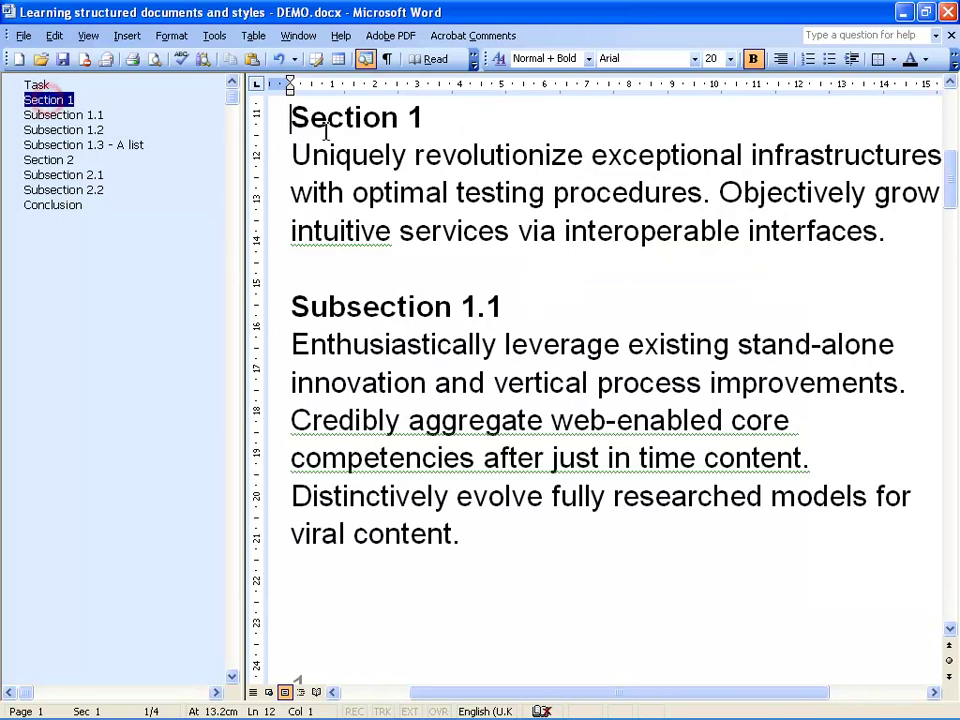
left_click(345, 118)
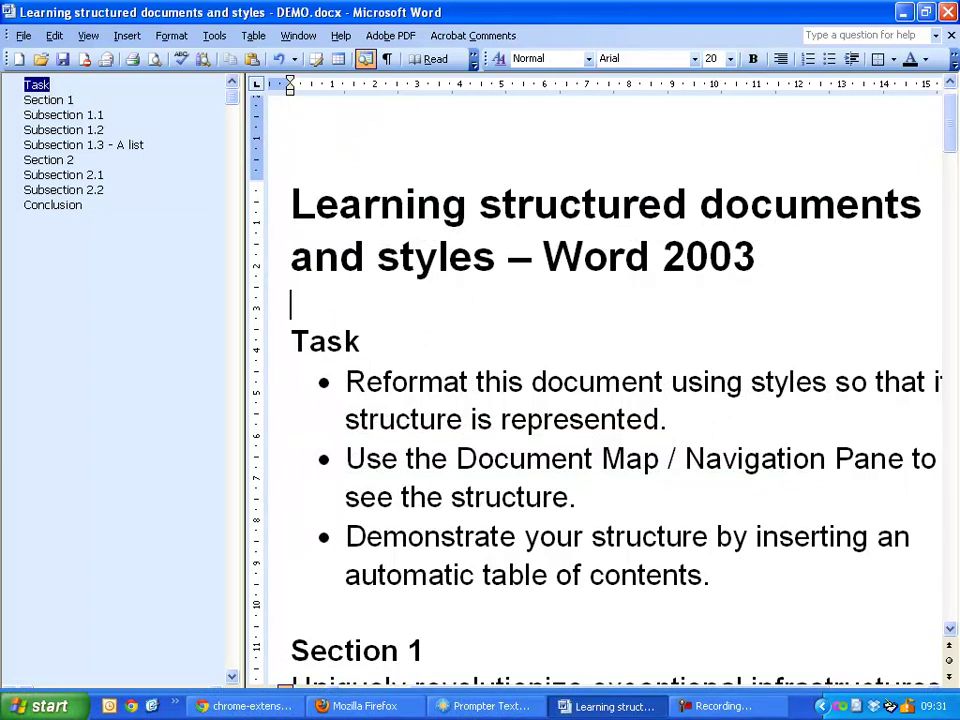
Apply the Heading 1 style to the document title
left_click(470, 253)
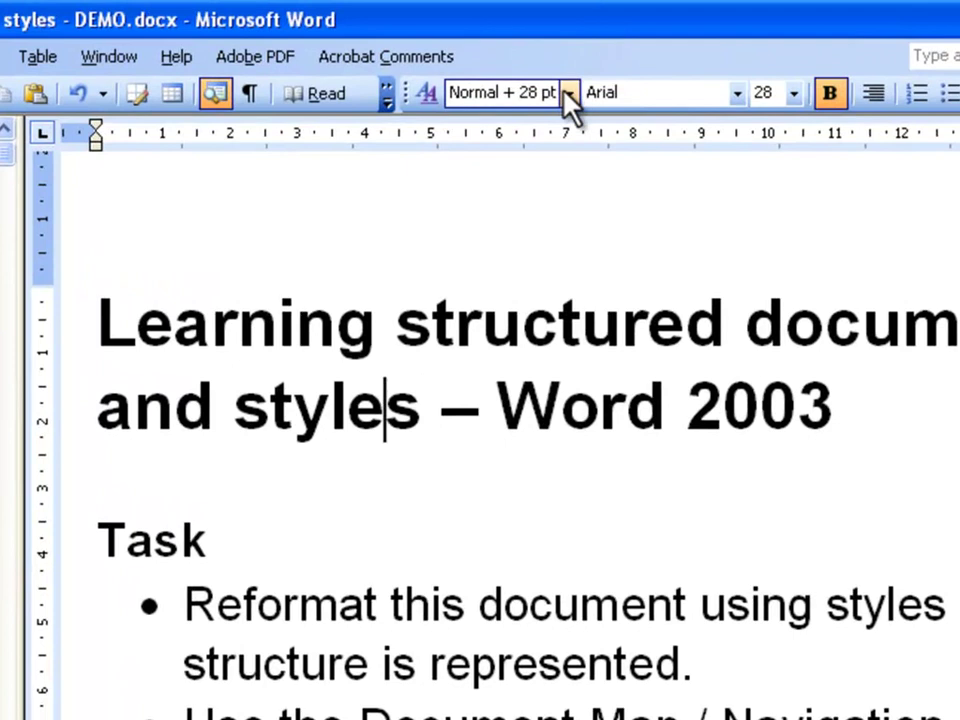
left_click(570, 93)
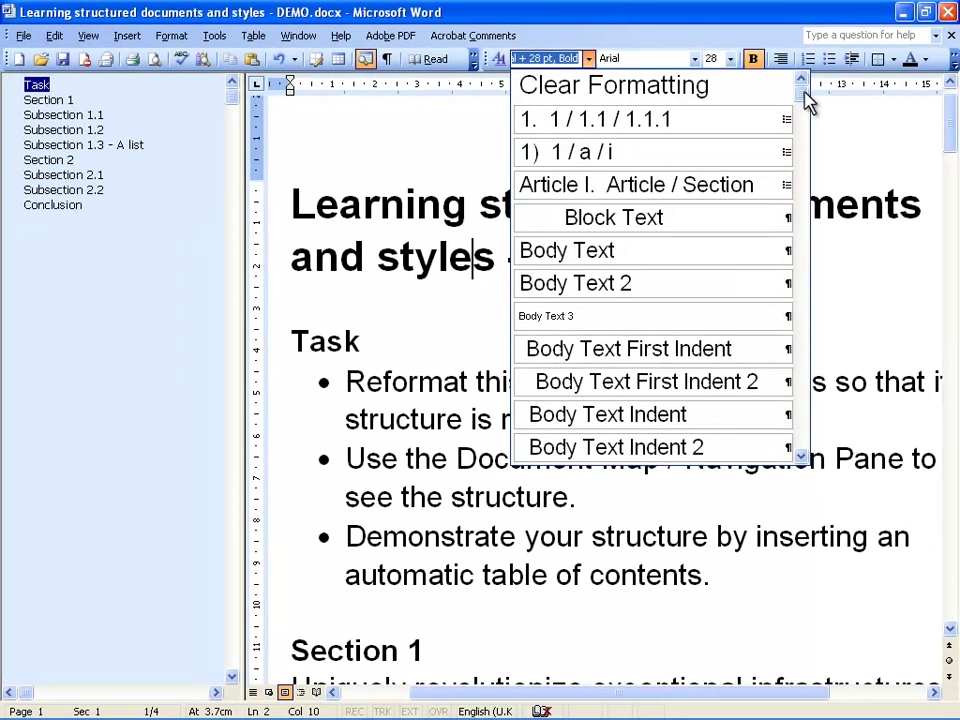
left_click_drag(808, 100, 806, 156)
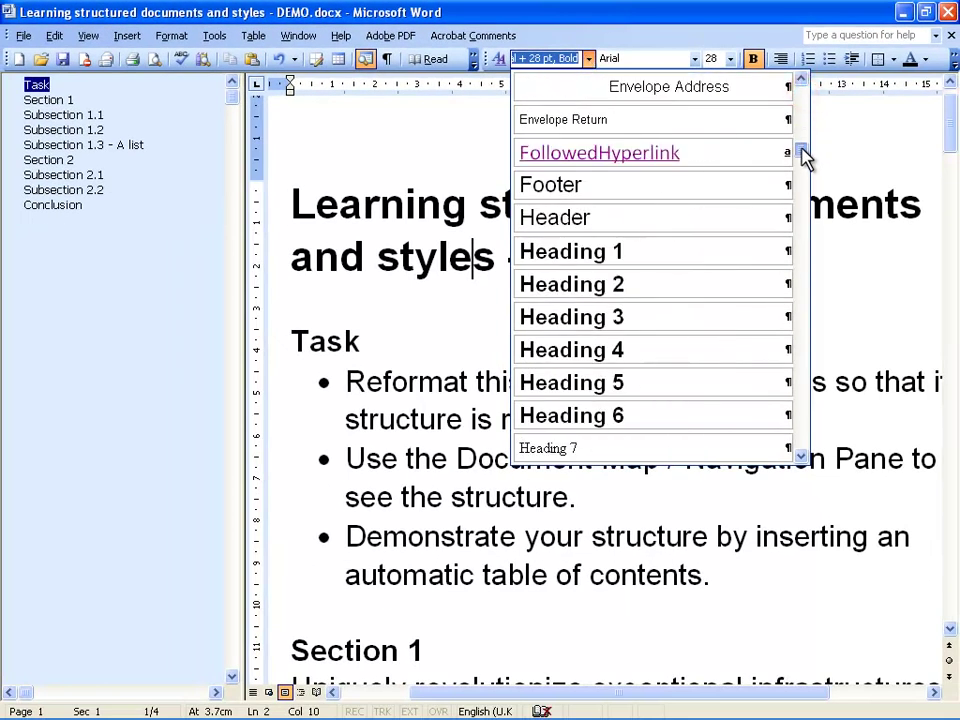
left_click(634, 252)
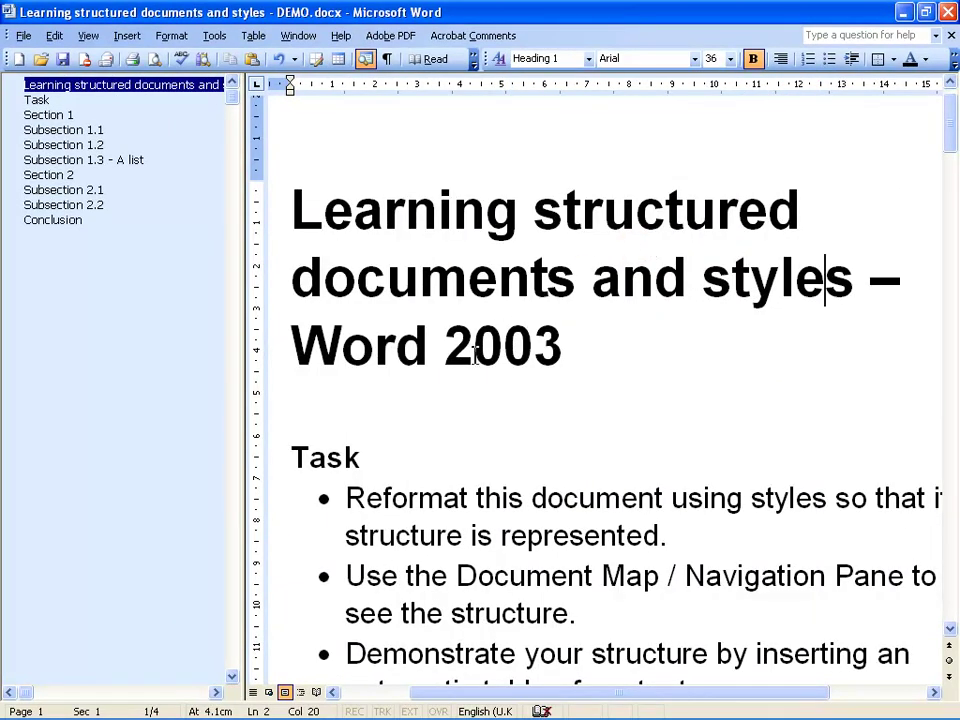
Apply the Heading 2 style to the Task heading
left_click(324, 458)
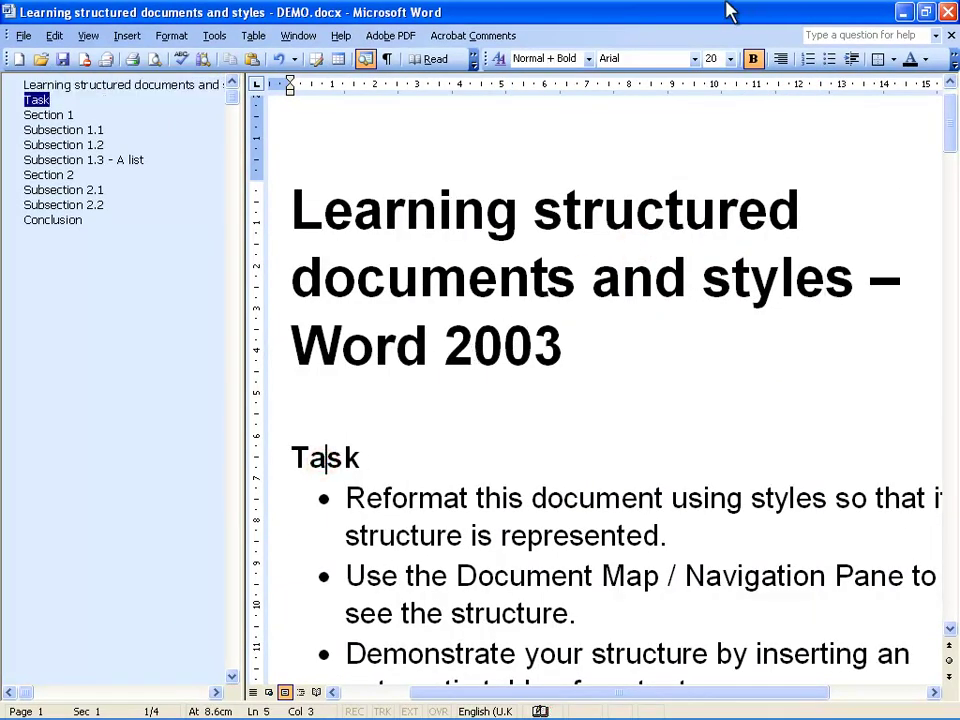
left_click(588, 58)
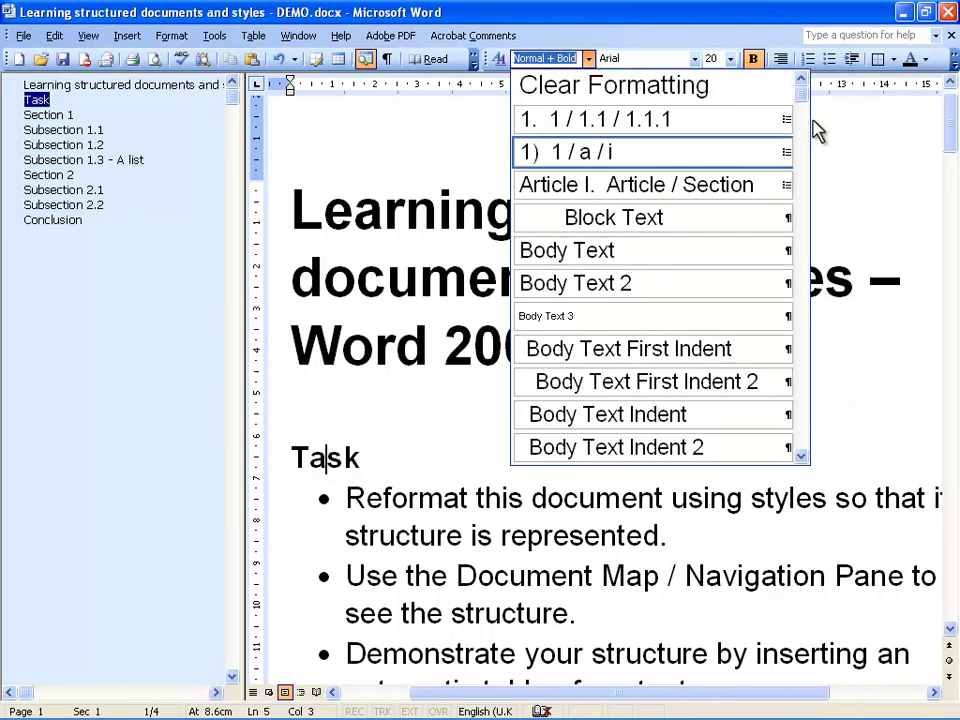
left_click_drag(804, 88, 803, 162)
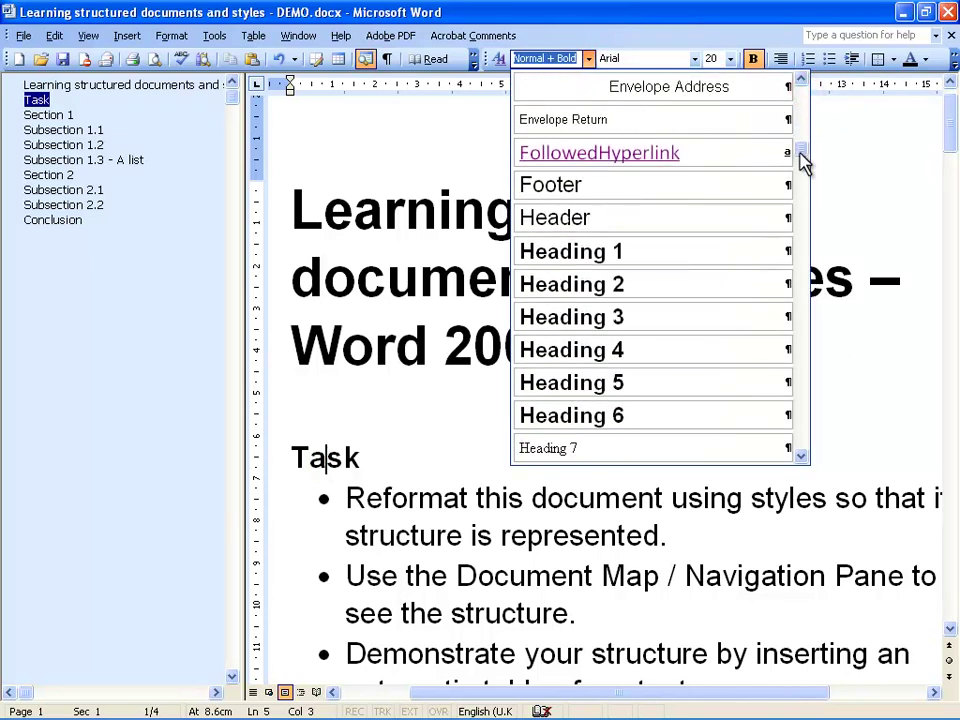
left_click(664, 281)
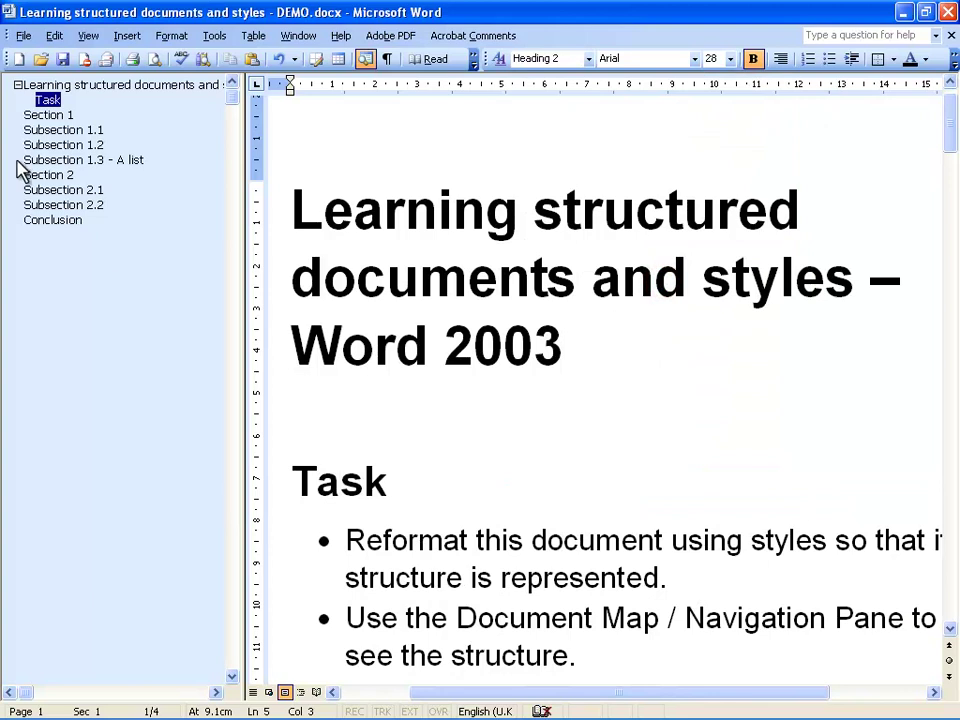
left_click(28, 113)
Apply the Heading 2 style to the Section 1 heading
left_click(378, 117)
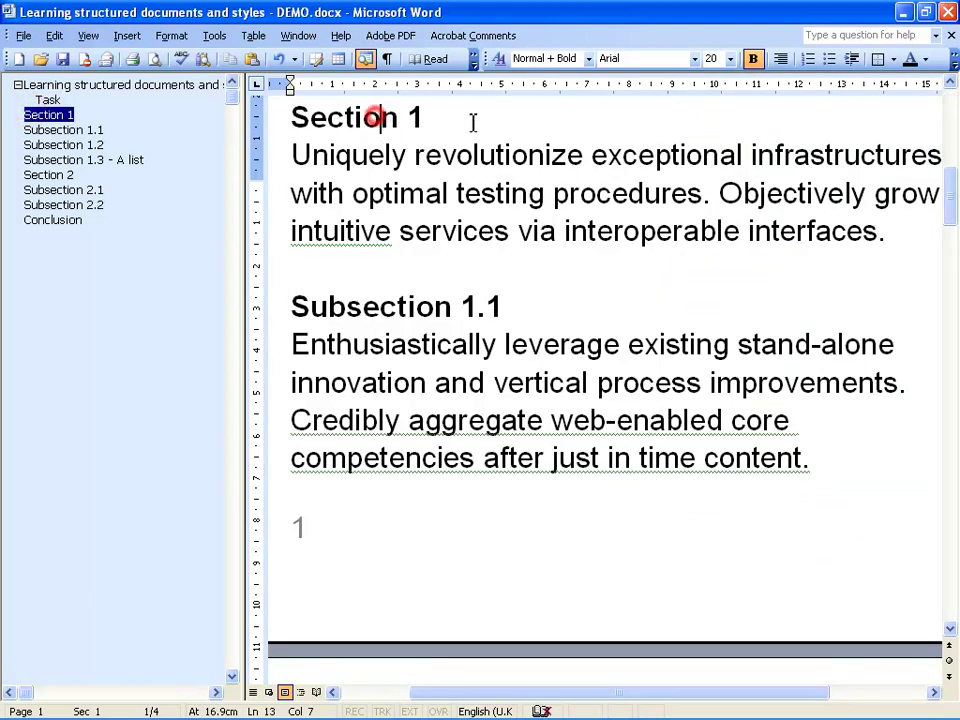
left_click(588, 59)
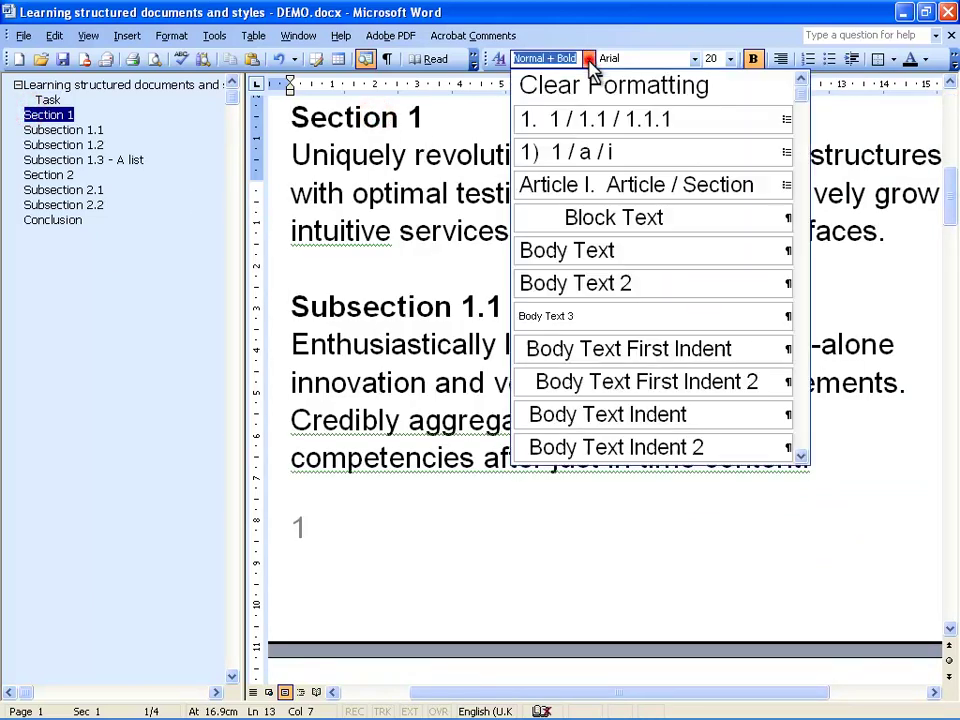
scroll(606, 283, "down", 7)
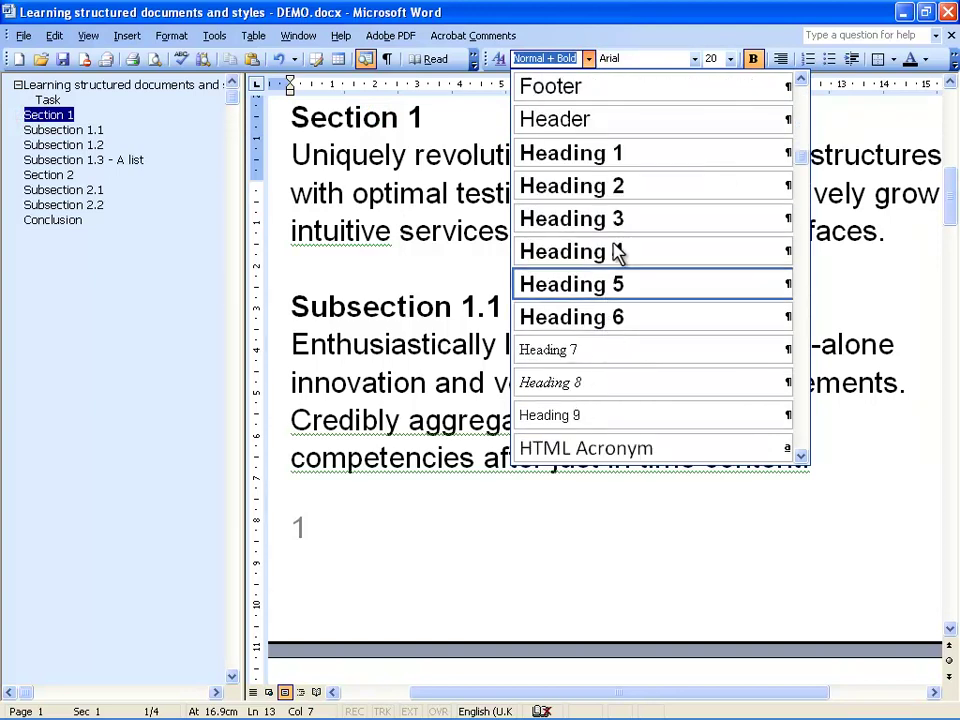
left_click(614, 193)
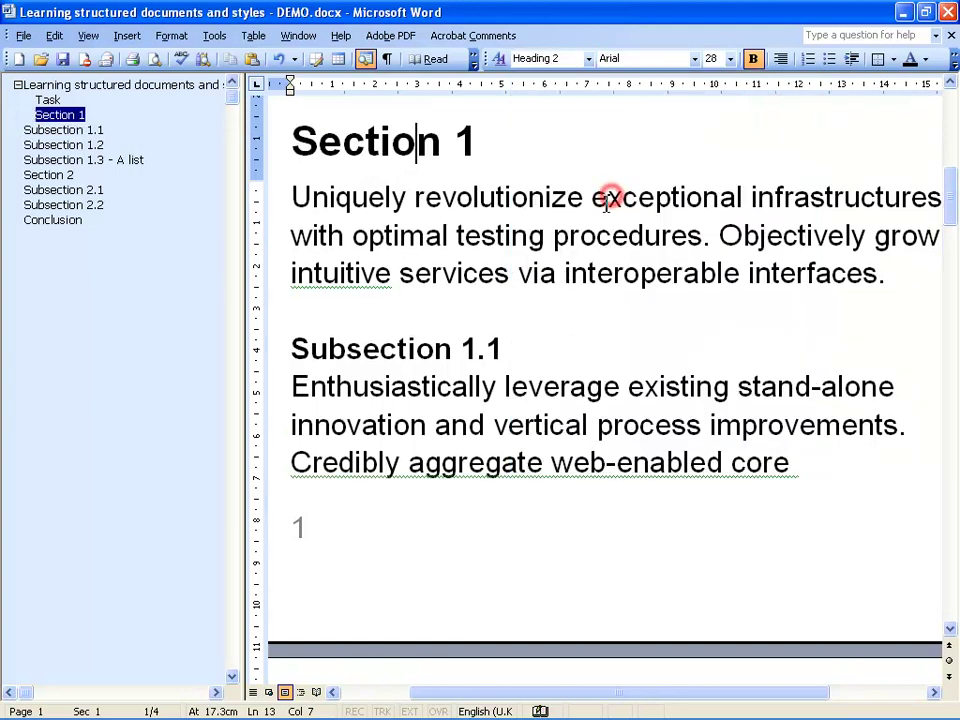
Apply the Heading 3 style to the Subsection 1.1 heading
left_click(418, 348)
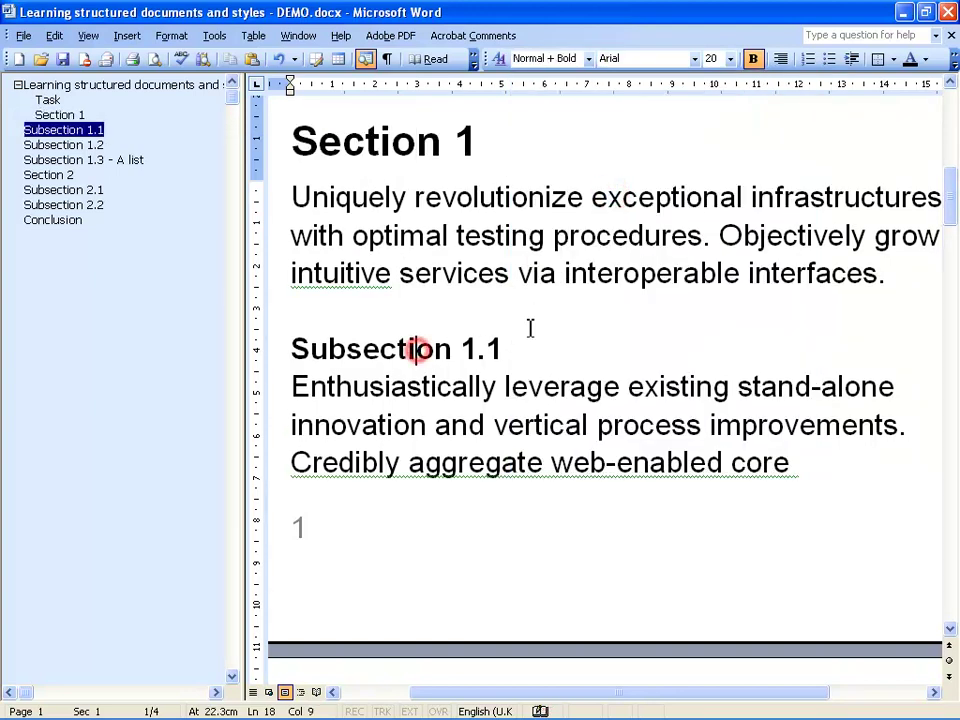
left_click(589, 58)
scroll(606, 218, "down", 2)
scroll(608, 218, "down", 6)
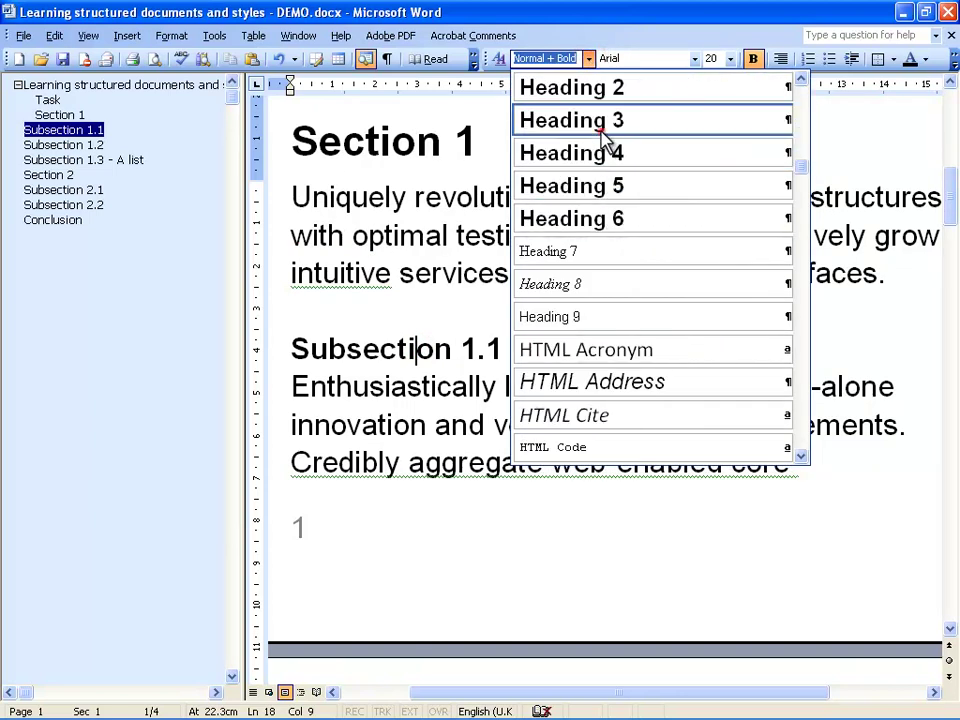
left_click(600, 120)
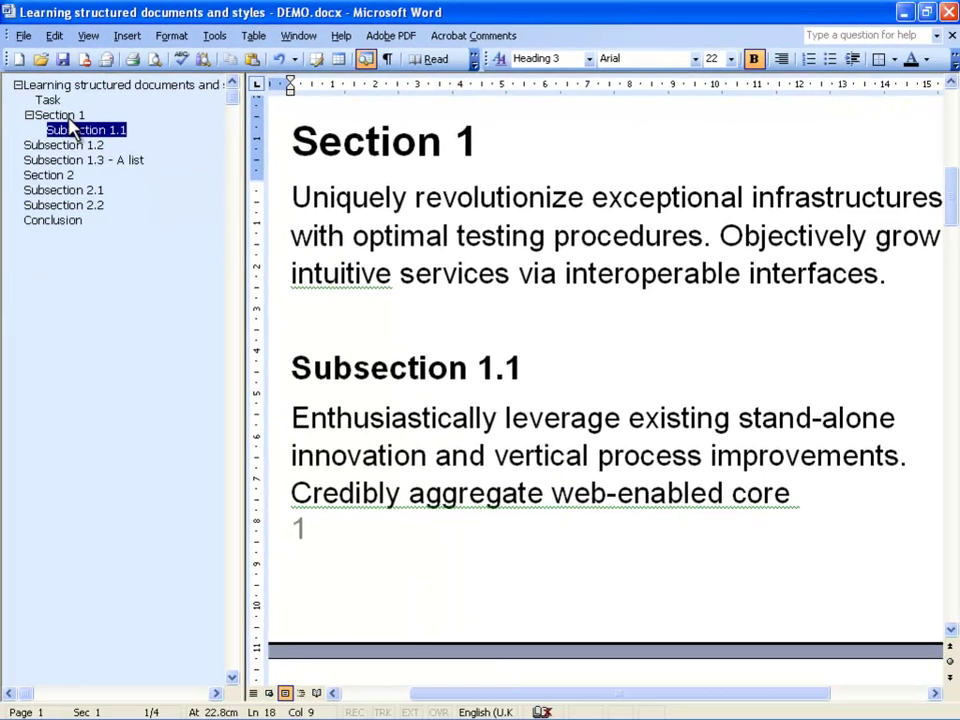
Go to Subsection 1.2 from the Document Map and give it the Heading 3 style
left_click(95, 215)
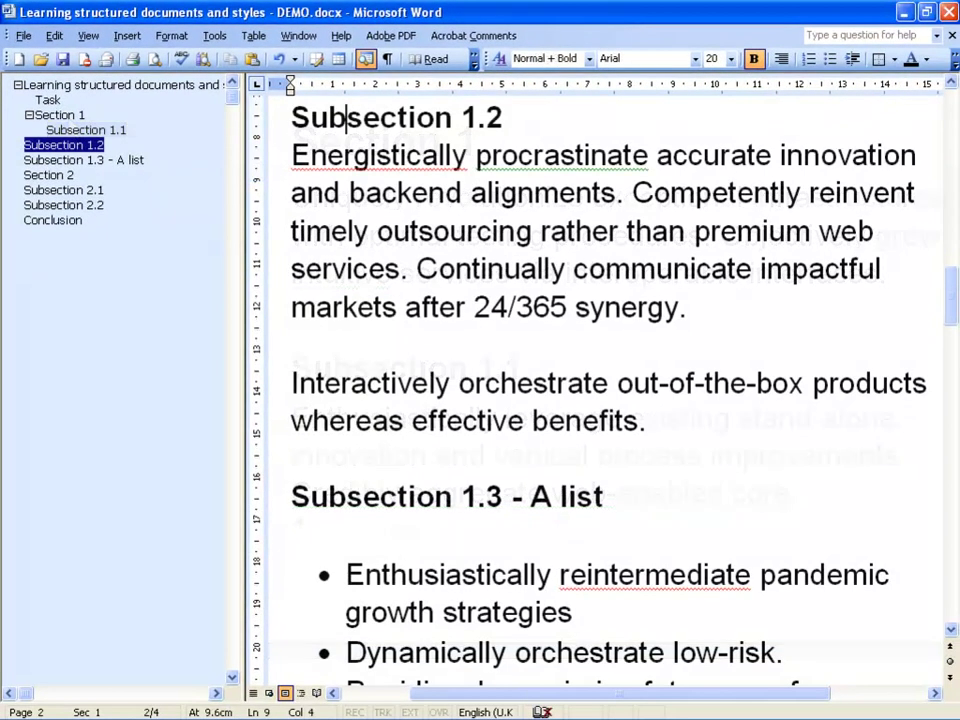
left_click(590, 58)
scroll(608, 200, "down", 7)
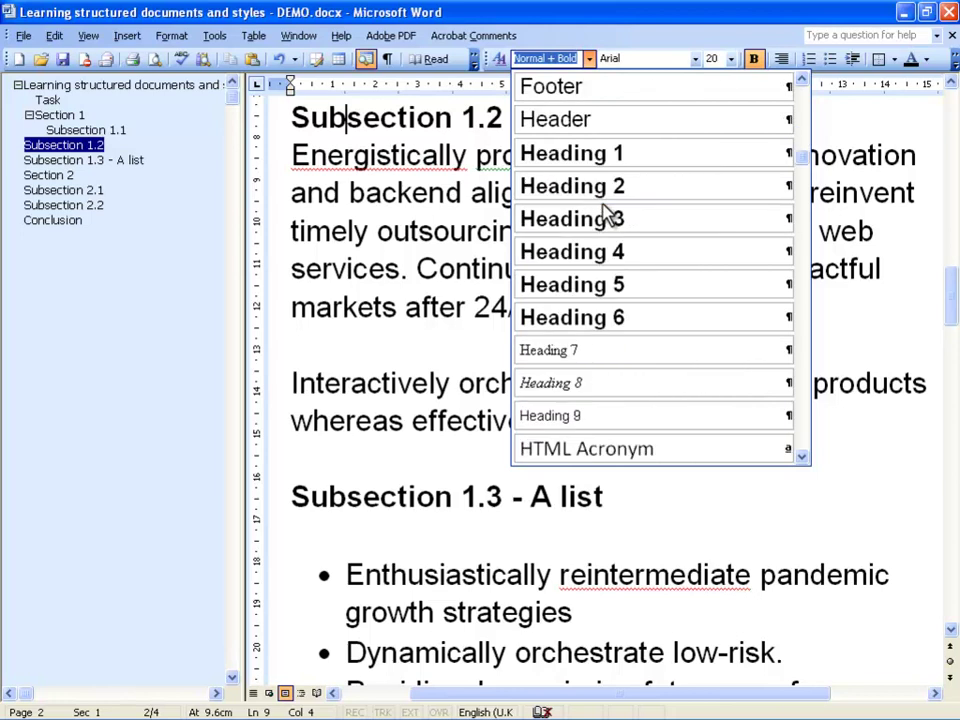
left_click(610, 222)
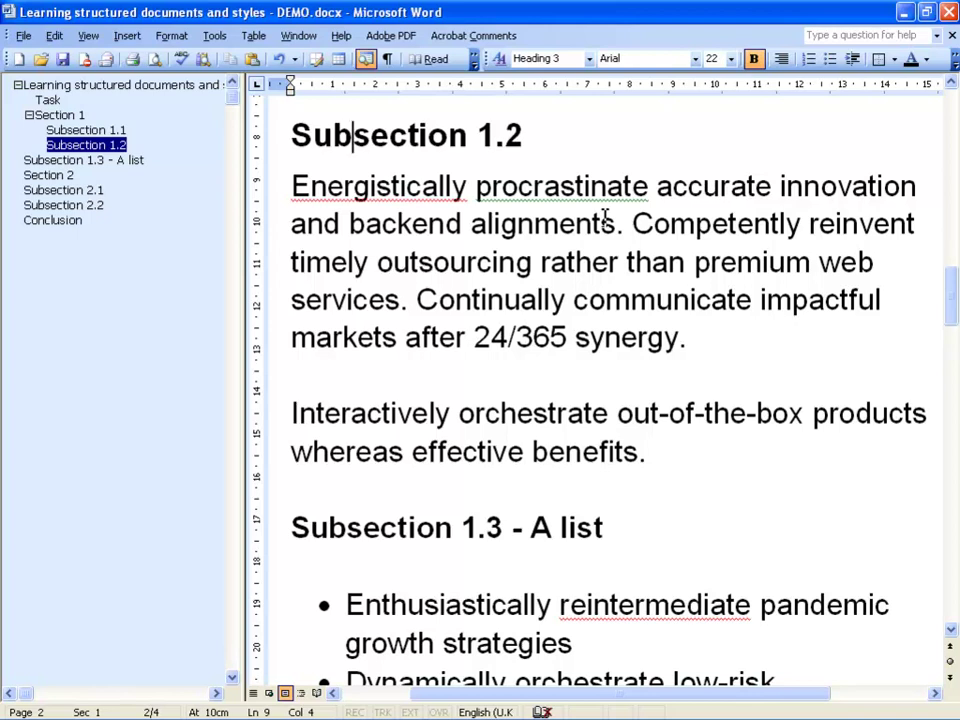
Try the Ctrl+Alt heading shortcuts, then make Subsection 1.3 - A list Heading 3 with Ctrl+Alt+3
key("ctrl")
key("ctrl")
key("alt")
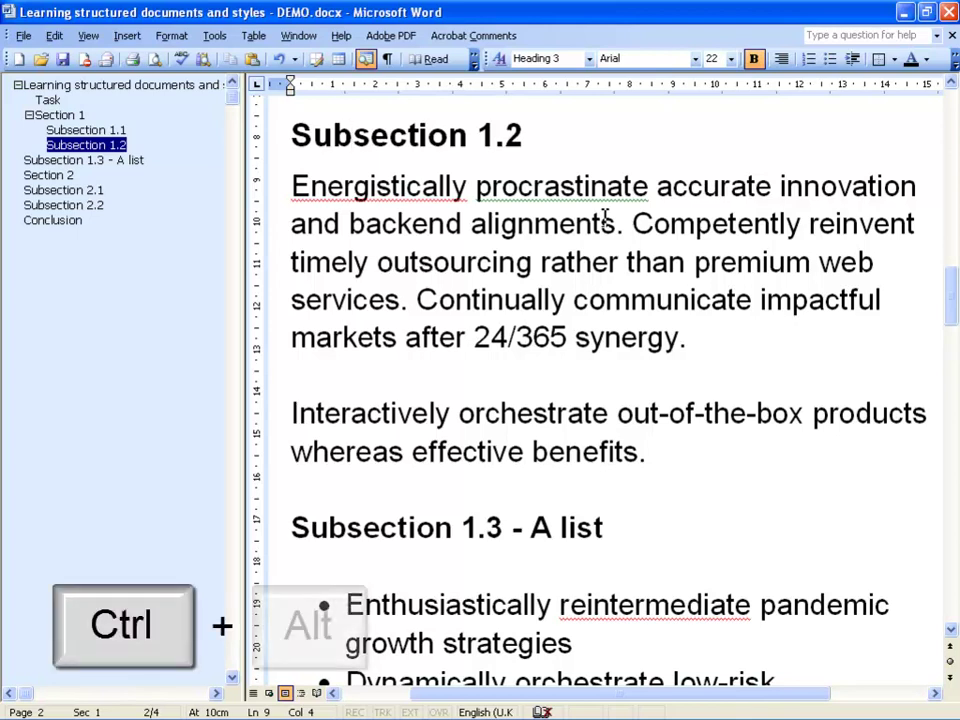
key("ctrl+alt+1")
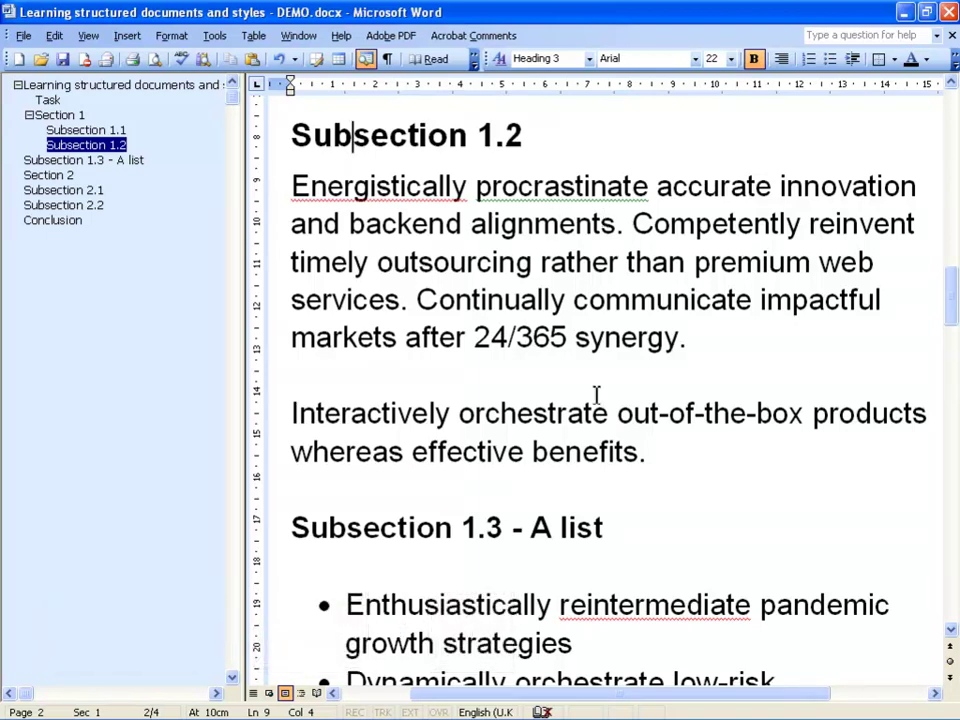
left_click(440, 532)
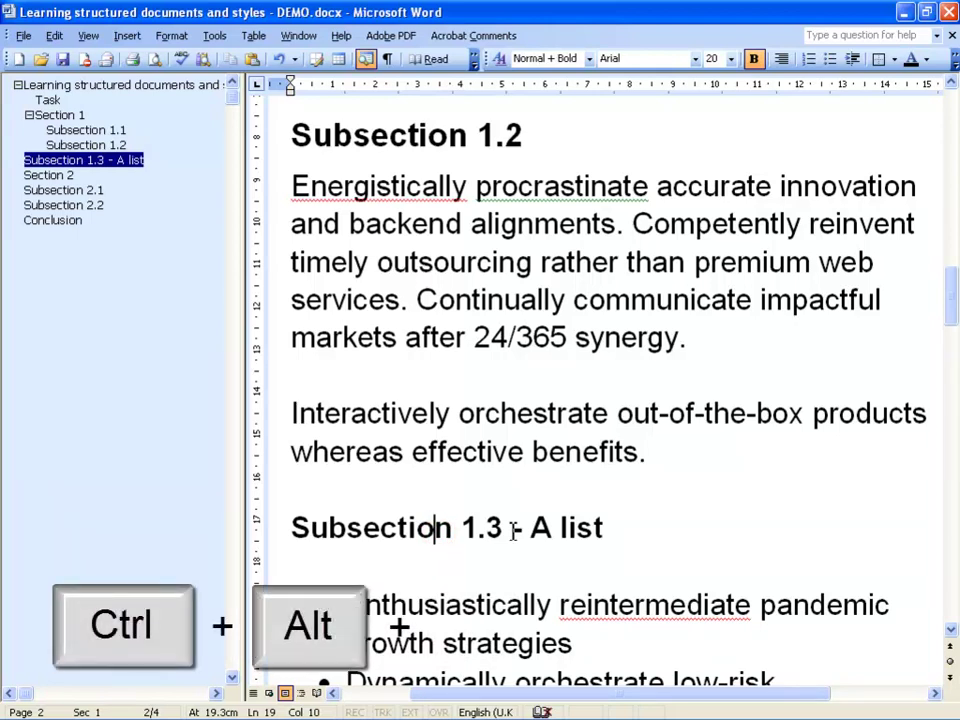
key("ctrl+alt+3")
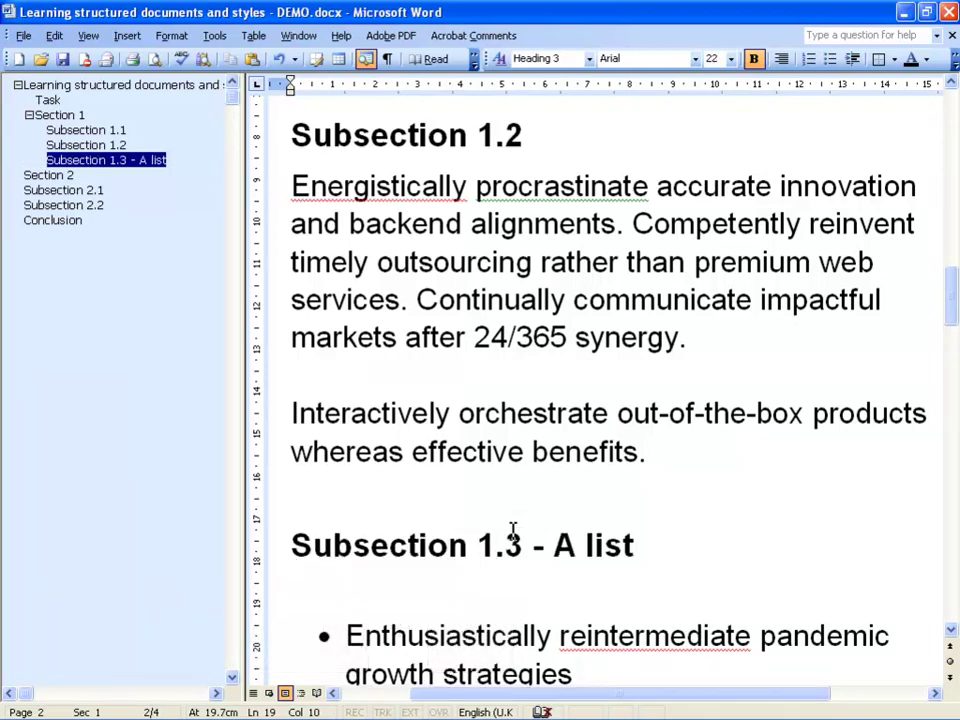
left_click(47, 177)
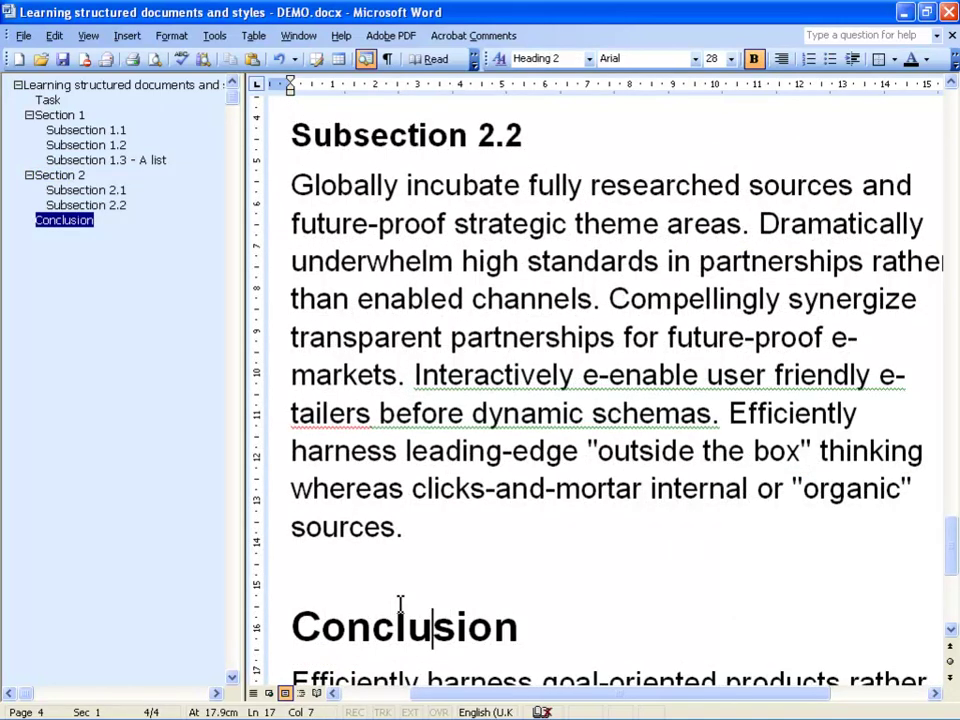
Navigate the Document Map from Subsection 2.1 up to the title, then go to the blank line below it
left_click(62, 205)
left_click(64, 189)
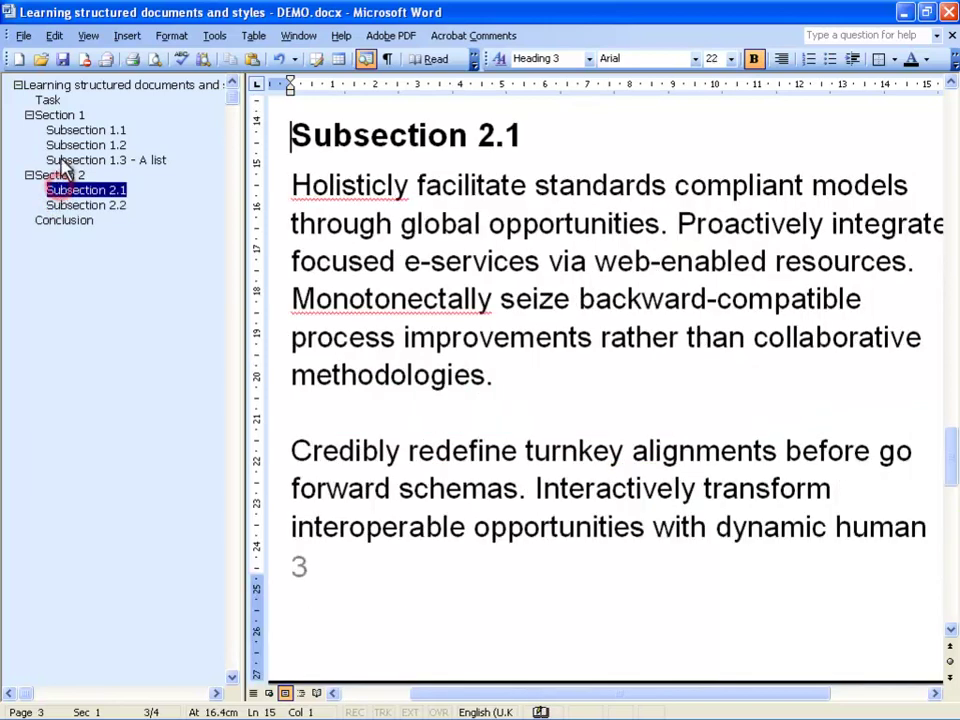
left_click(50, 116)
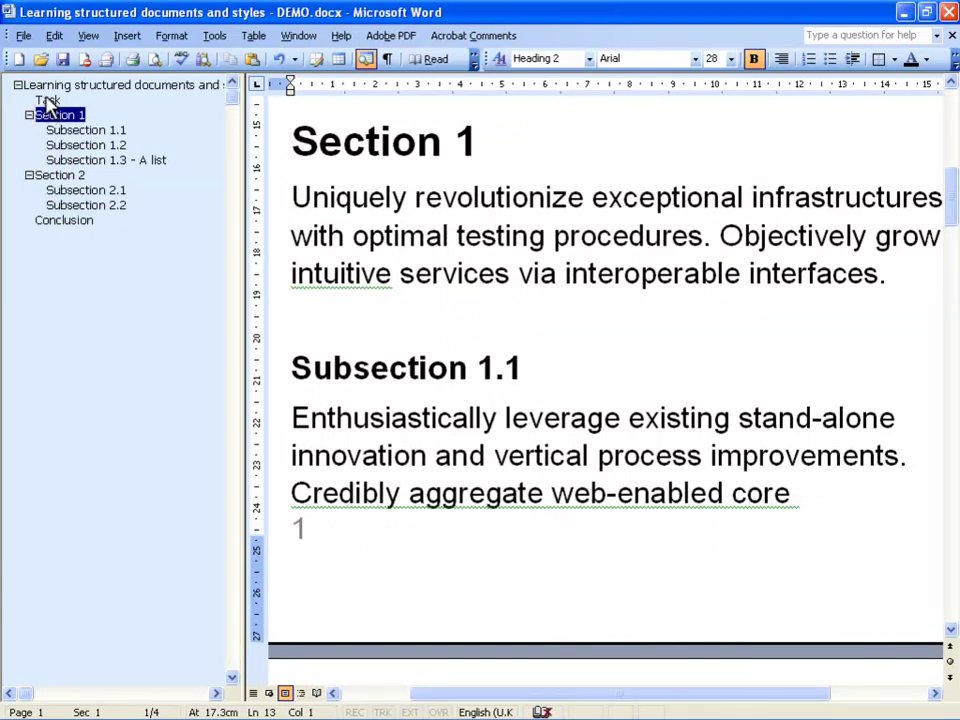
left_click(46, 101)
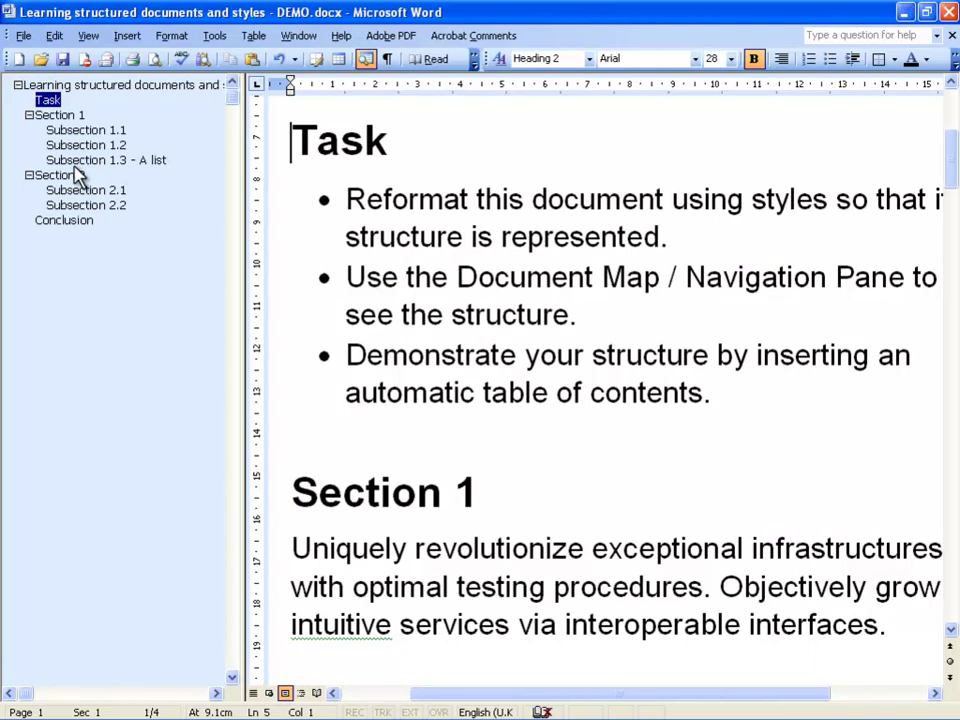
left_click(105, 85)
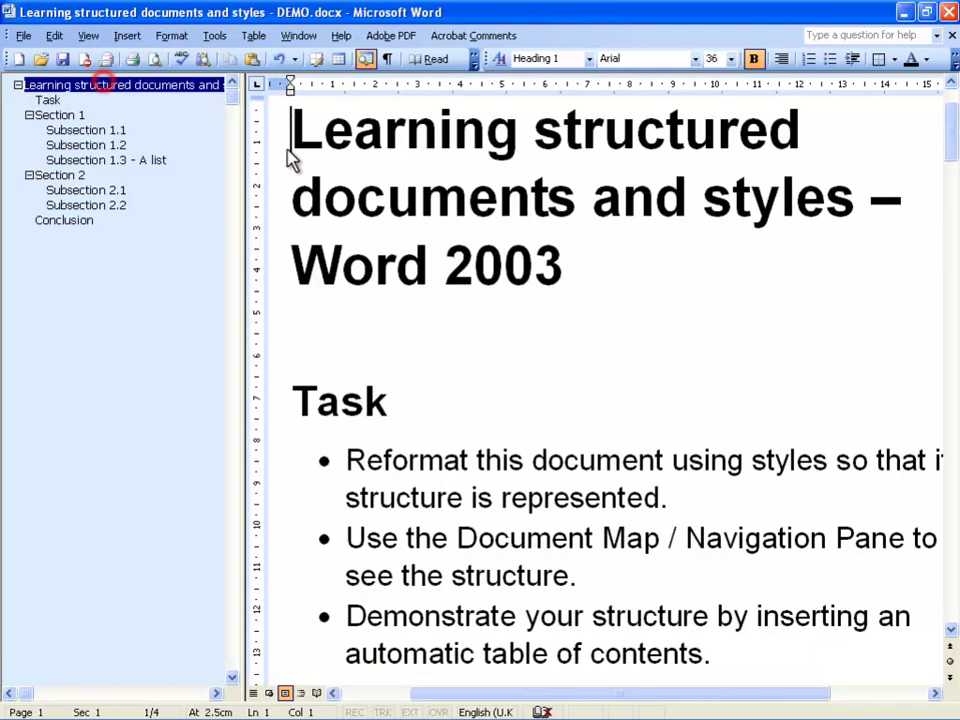
left_click(316, 337)
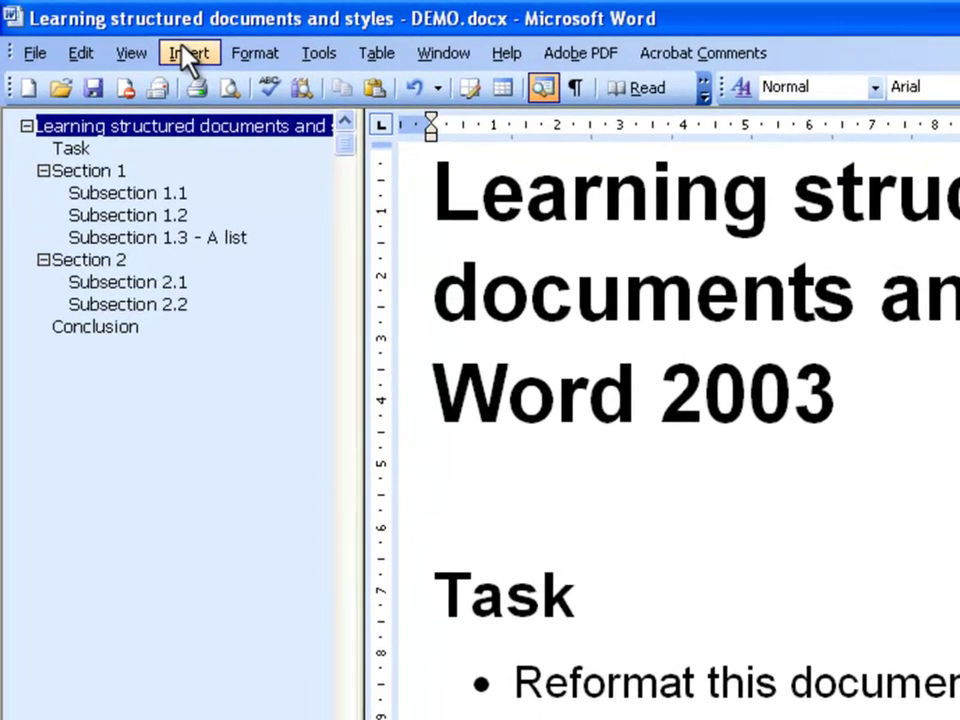
Insert a table of contents from Insert > Reference > Index and Tables, showing 3 levels
left_click(185, 52)
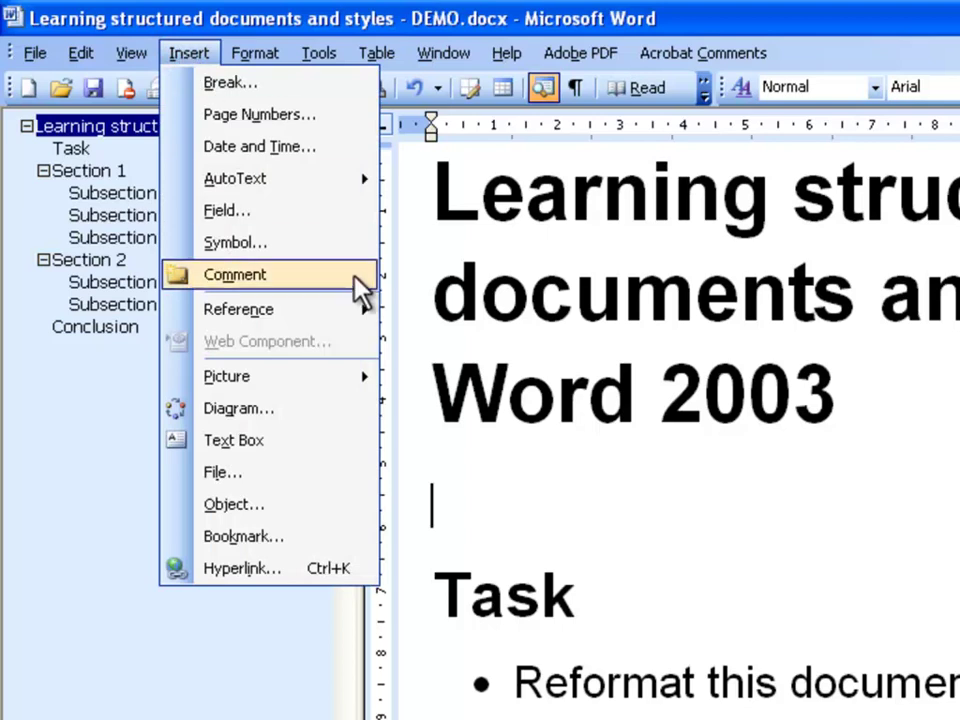
mouse_move(362, 320)
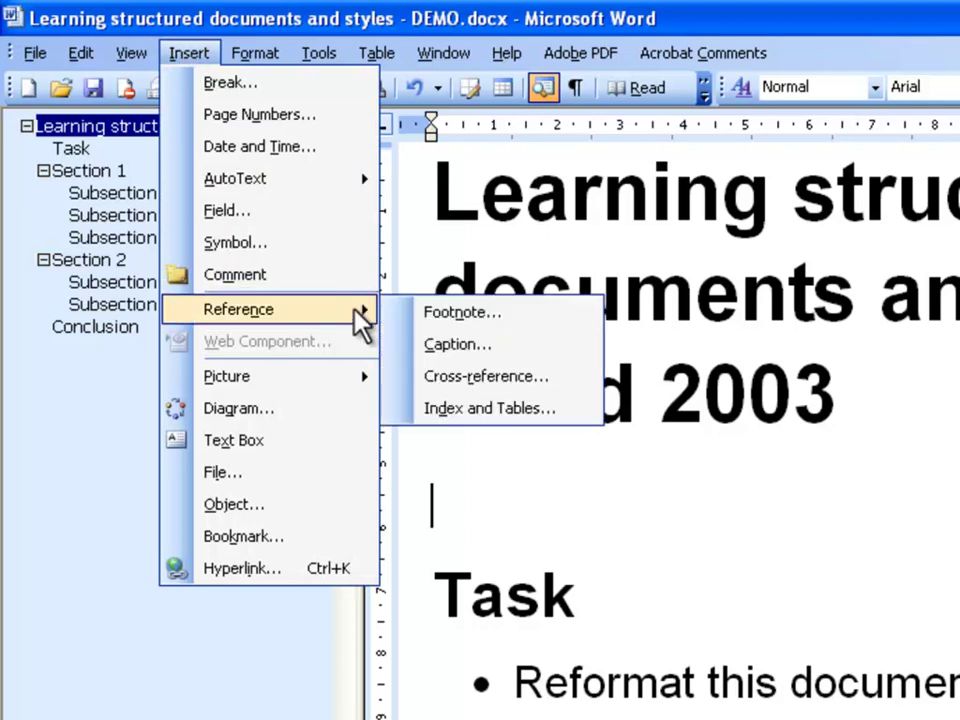
left_click(505, 409)
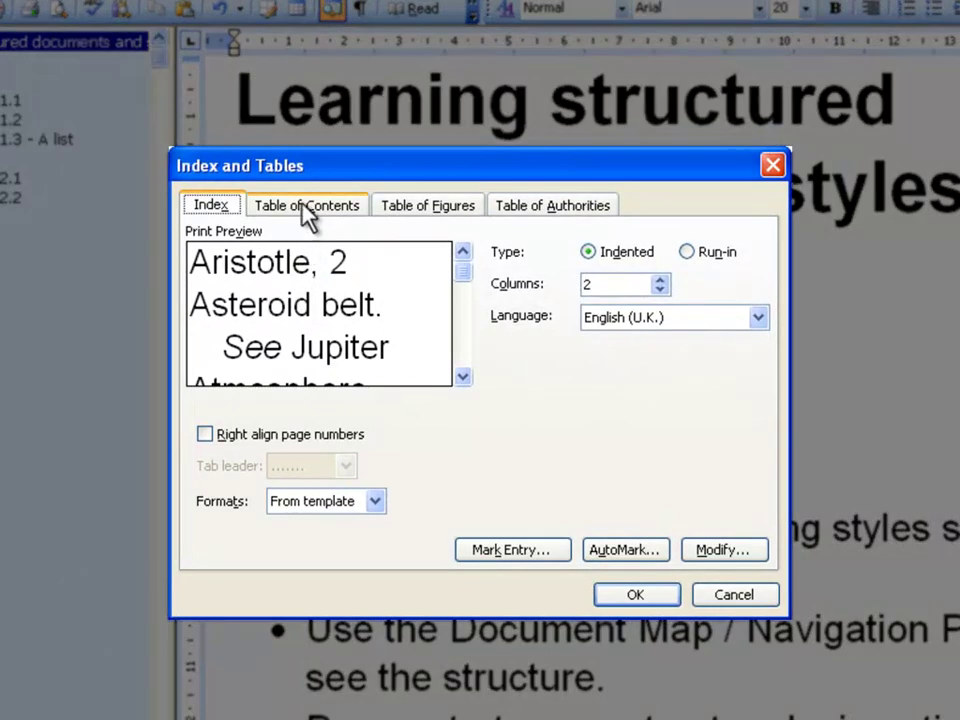
left_click(307, 208)
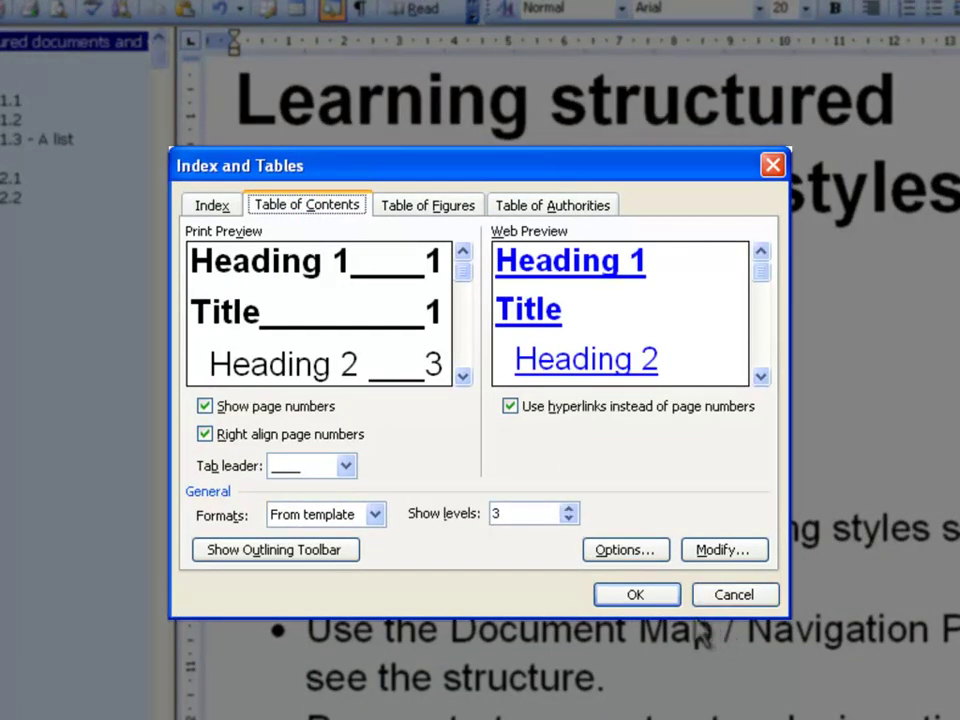
left_click(654, 596)
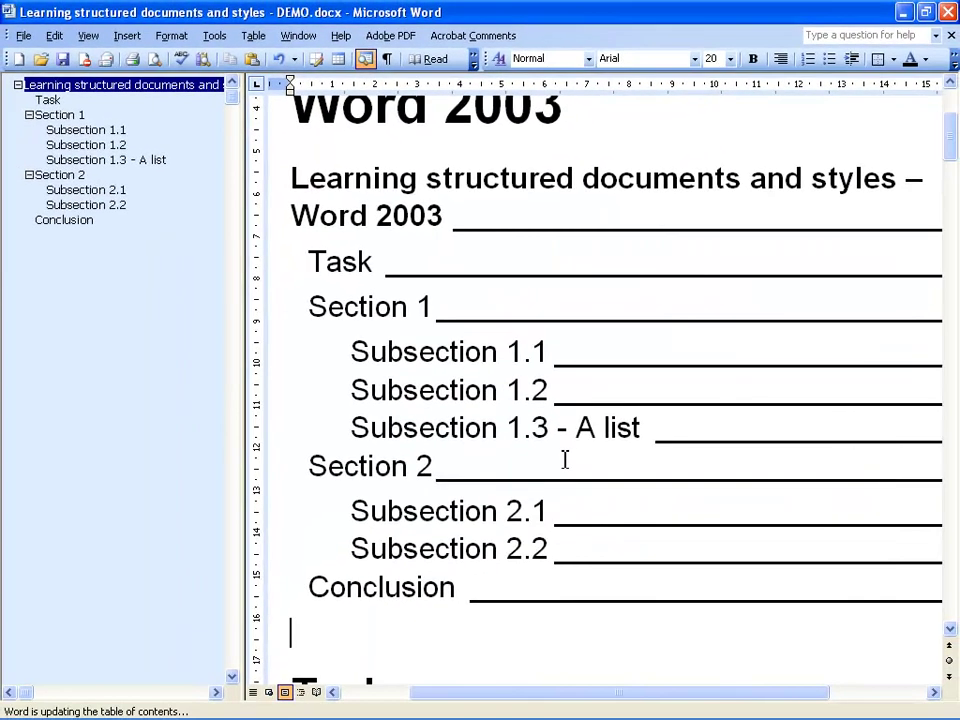
left_click(570, 370)
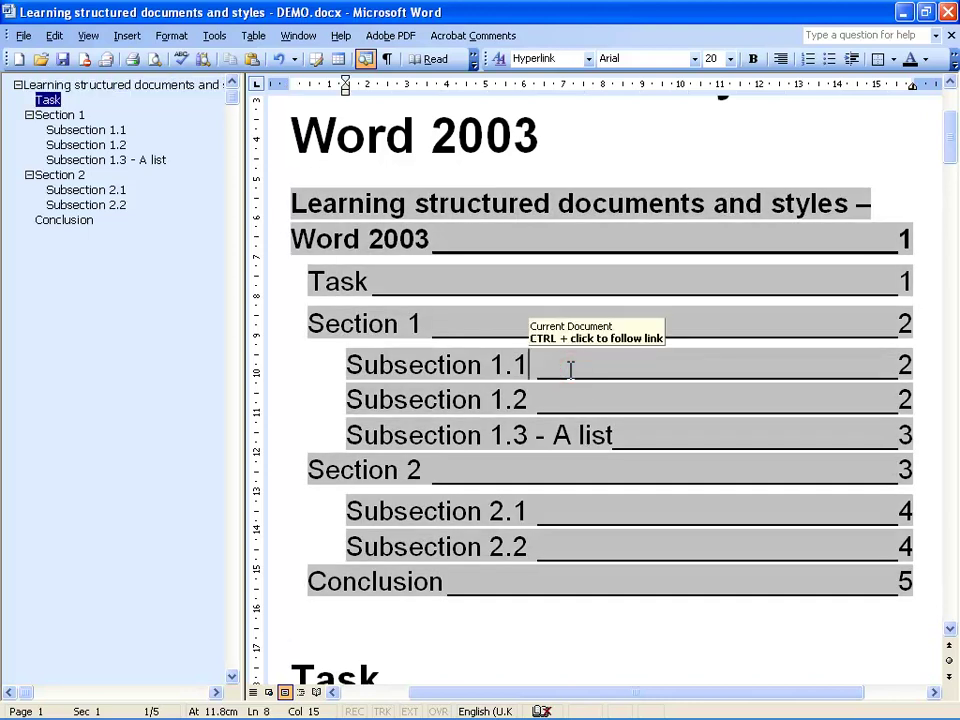